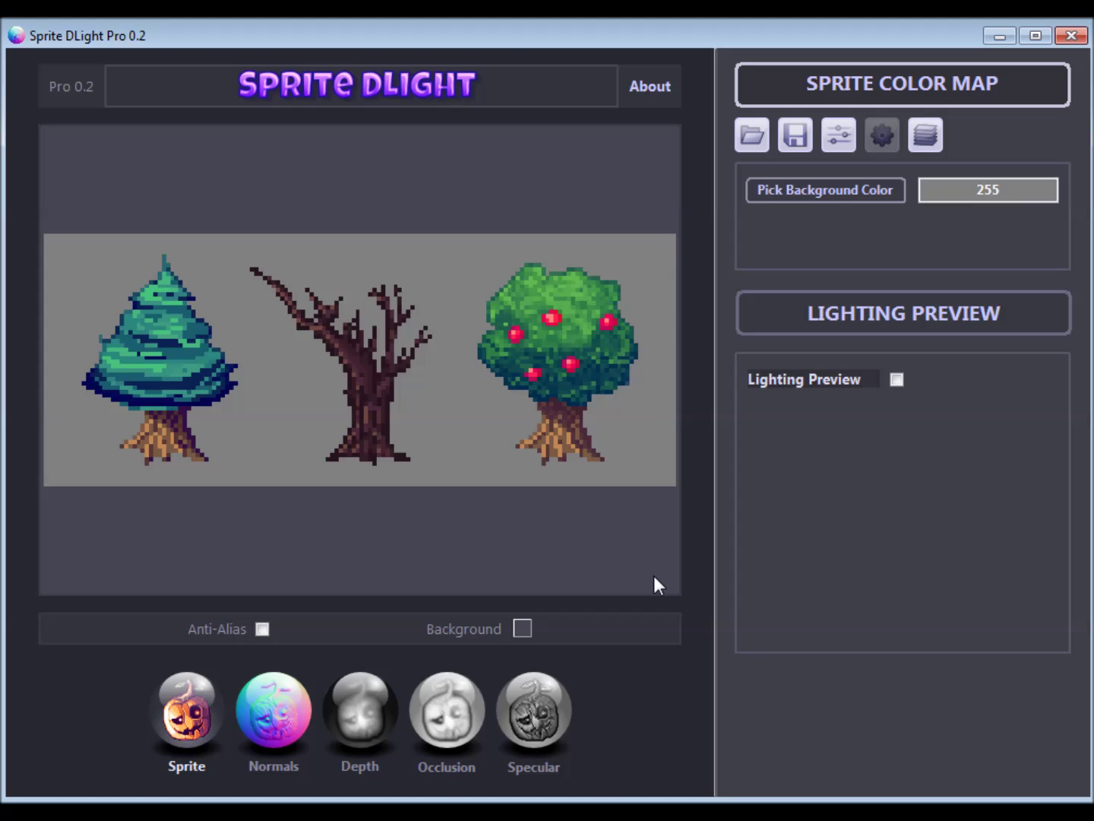
# Check the trees' normal map, then load mode1_rogue_idle_00 and dismiss the sprite context menu
pyautogui.click(287, 708)
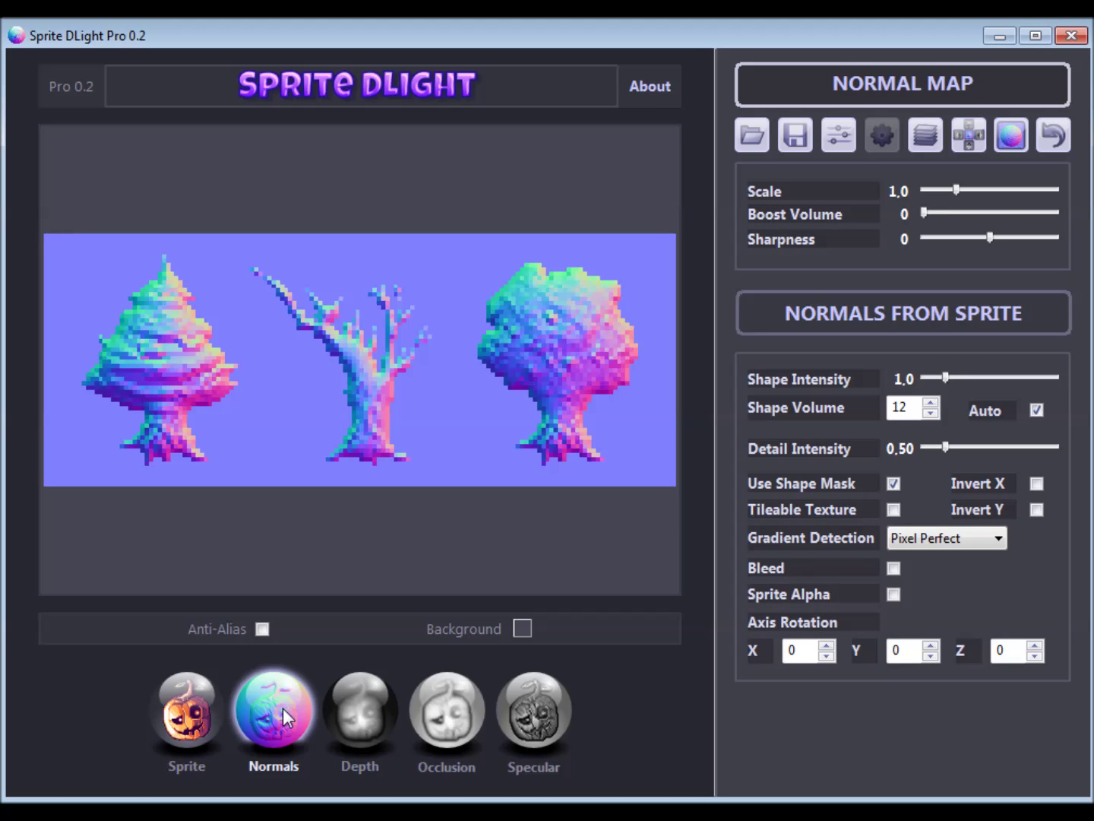
pyautogui.click(204, 703)
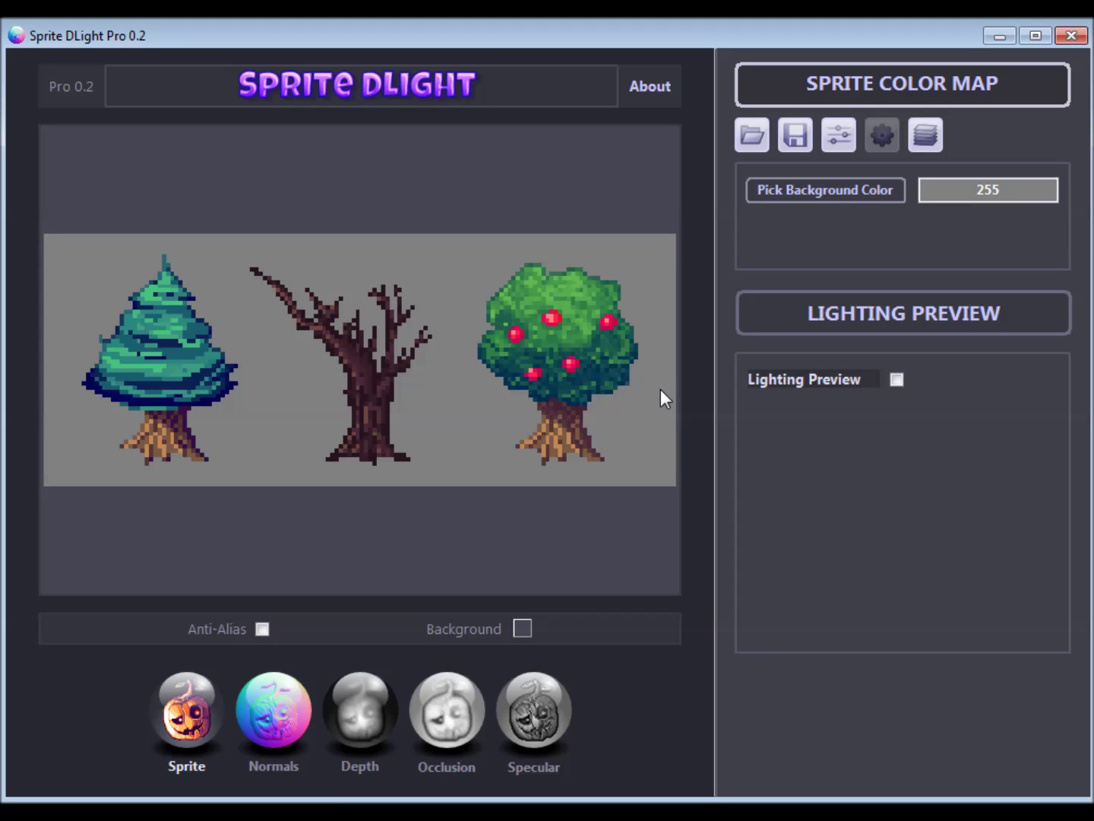
pyautogui.click(752, 141)
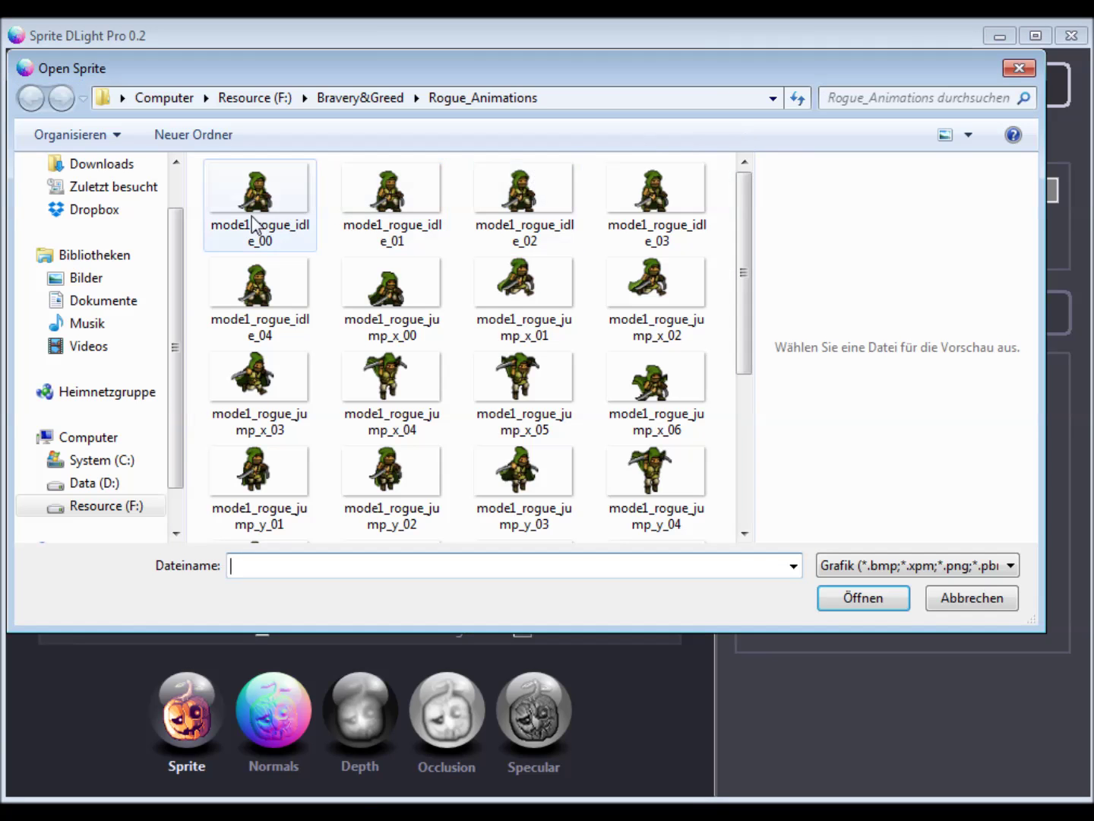
pyautogui.doubleClick(263, 192)
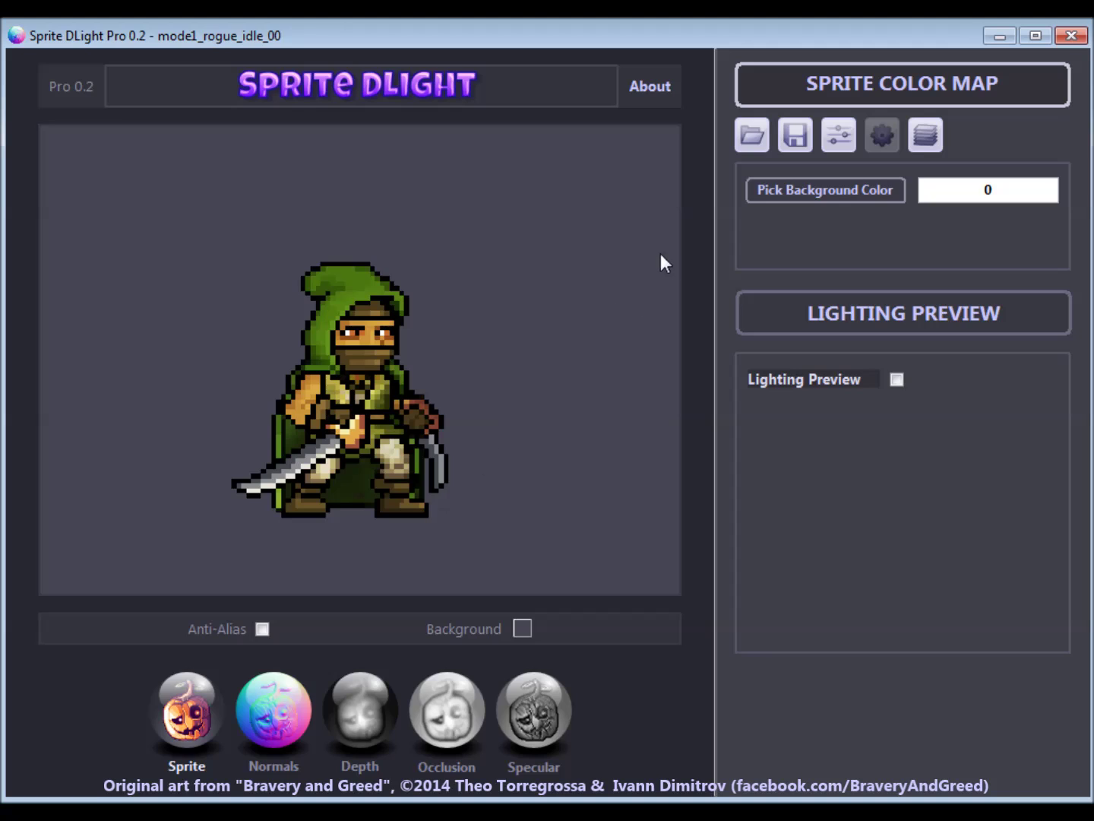
pyautogui.rightClick(480, 324)
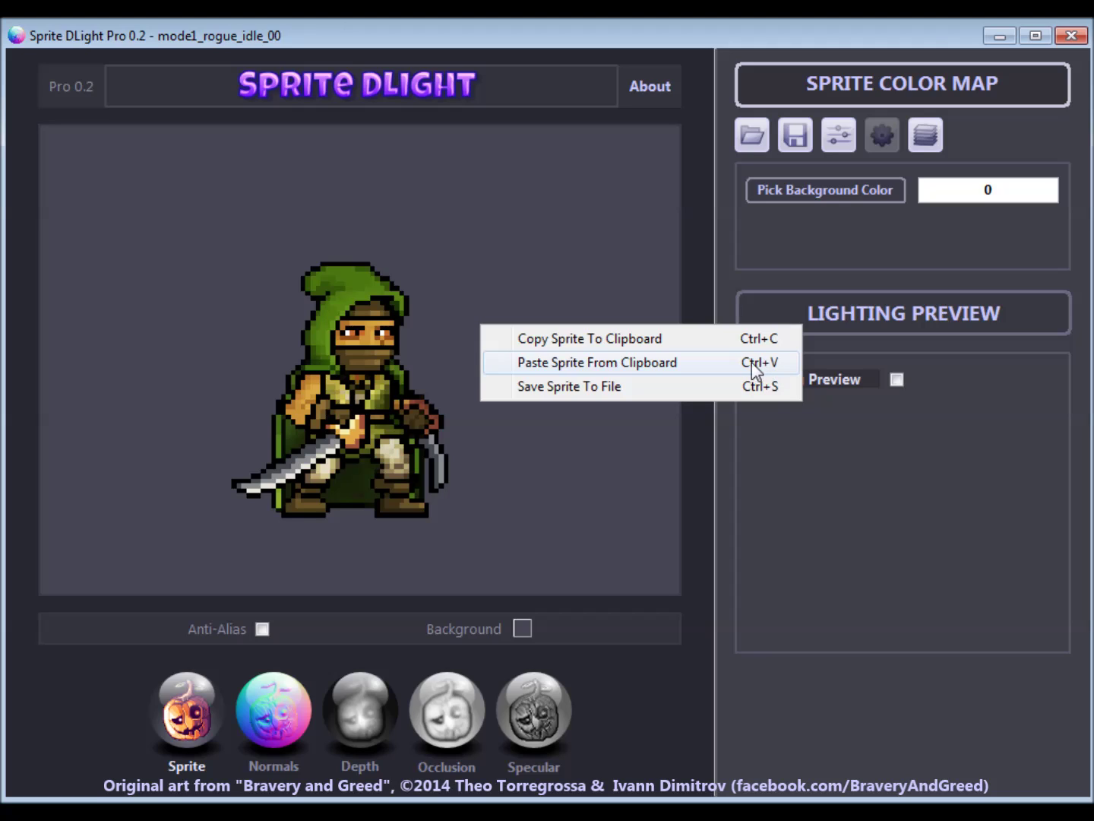
pyautogui.click(606, 292)
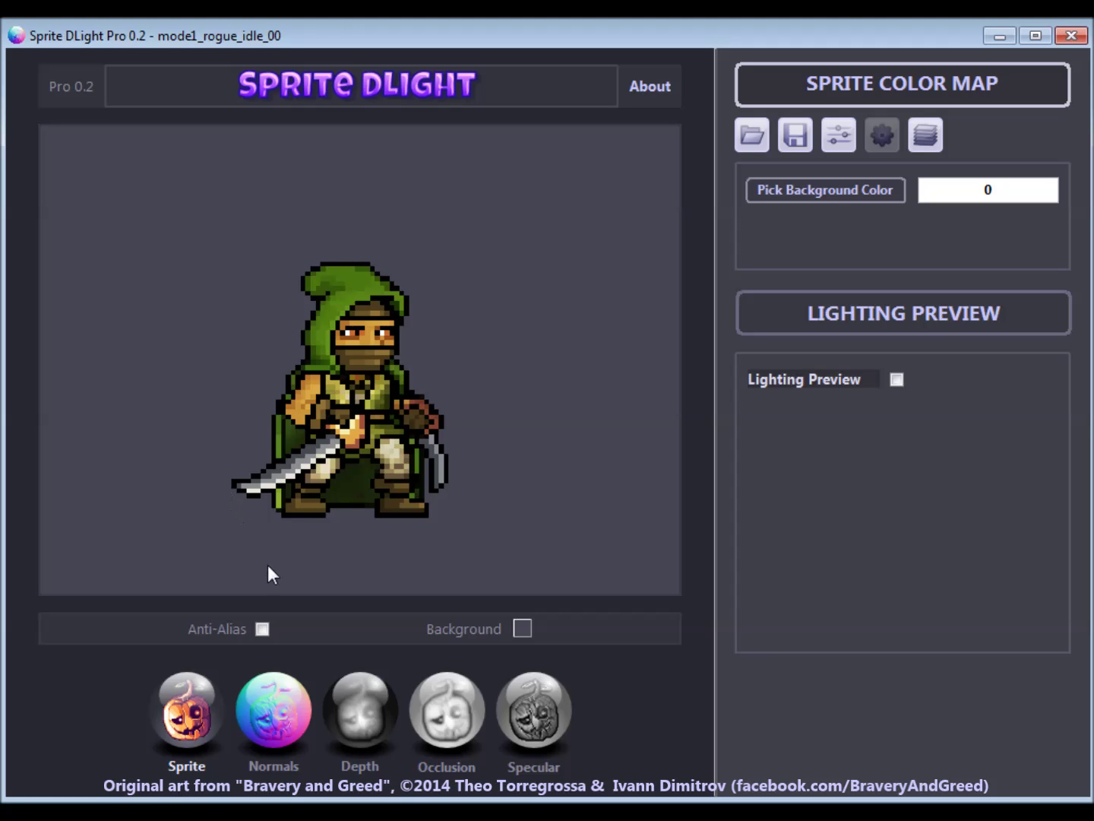
# Drag mode1_rogue_idle_00.png from the Rogue_Animations folder onto the canvas to load it
pyautogui.click(295, 728)
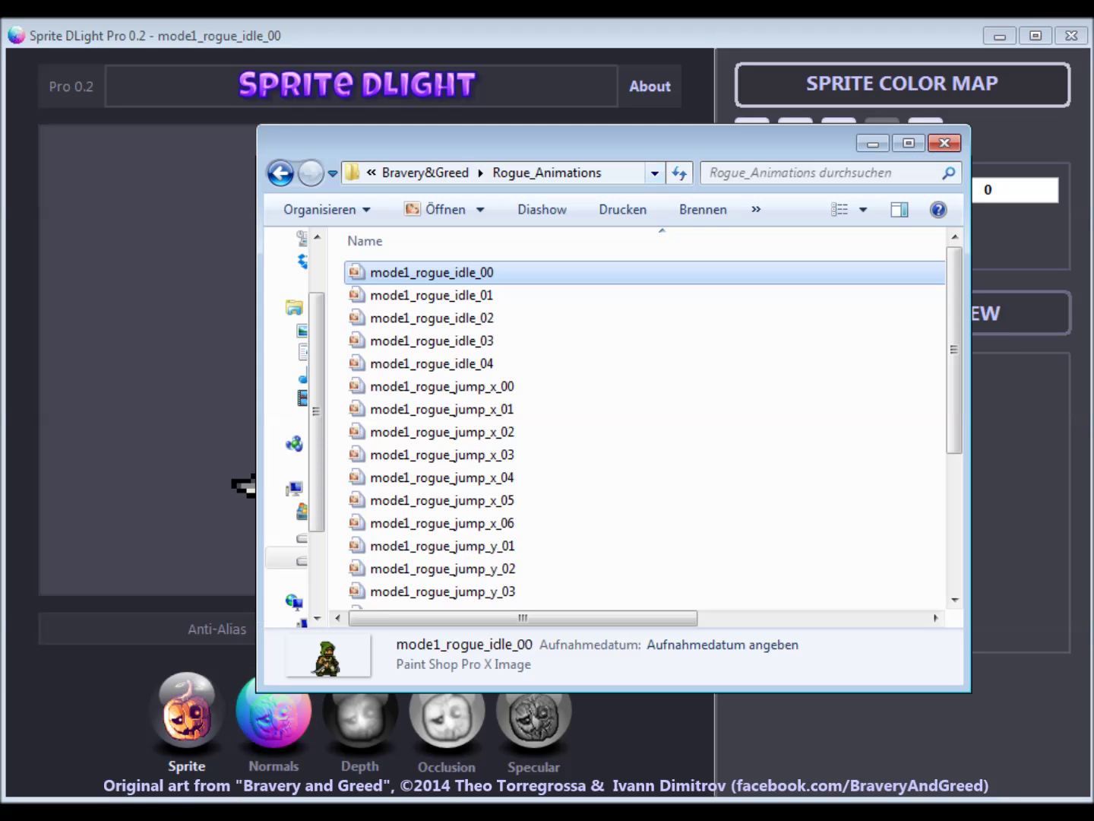
pyautogui.moveTo(457, 271); pyautogui.dragTo(176, 219)
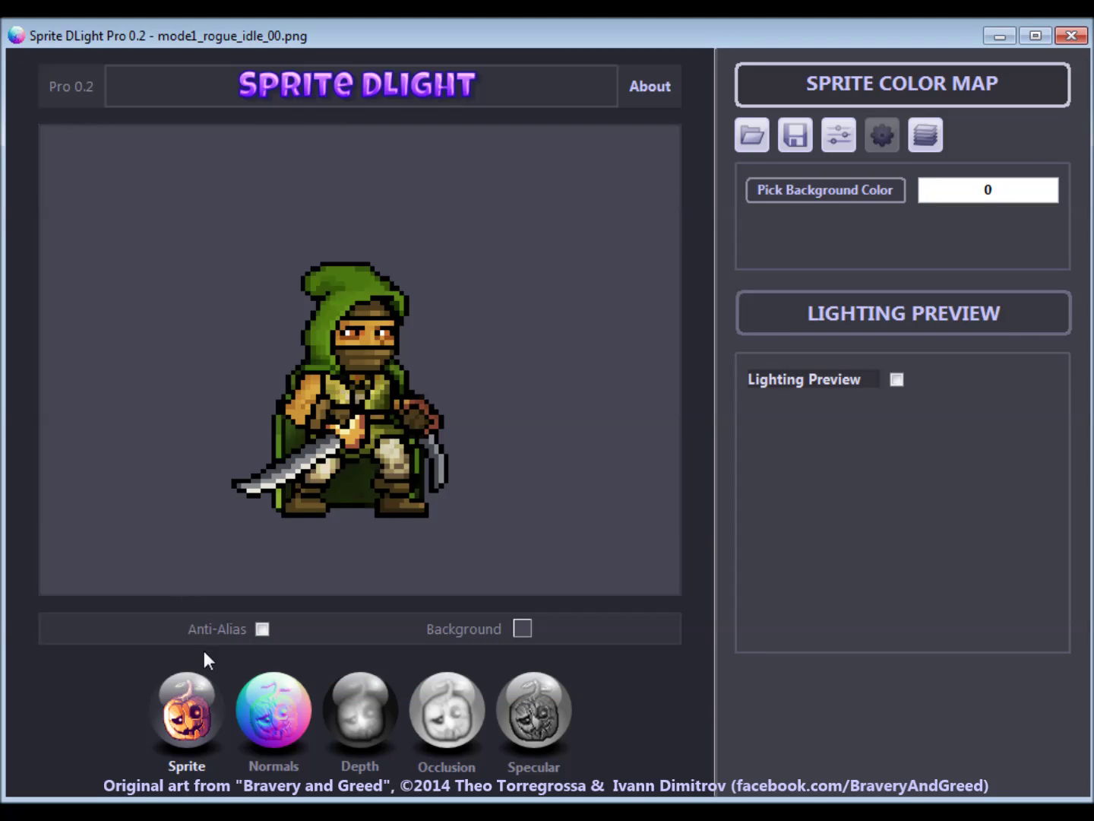
# Preview the rogue's normal, depth, occlusion and specular maps, then return to the colour sprite
pyautogui.click(249, 689)
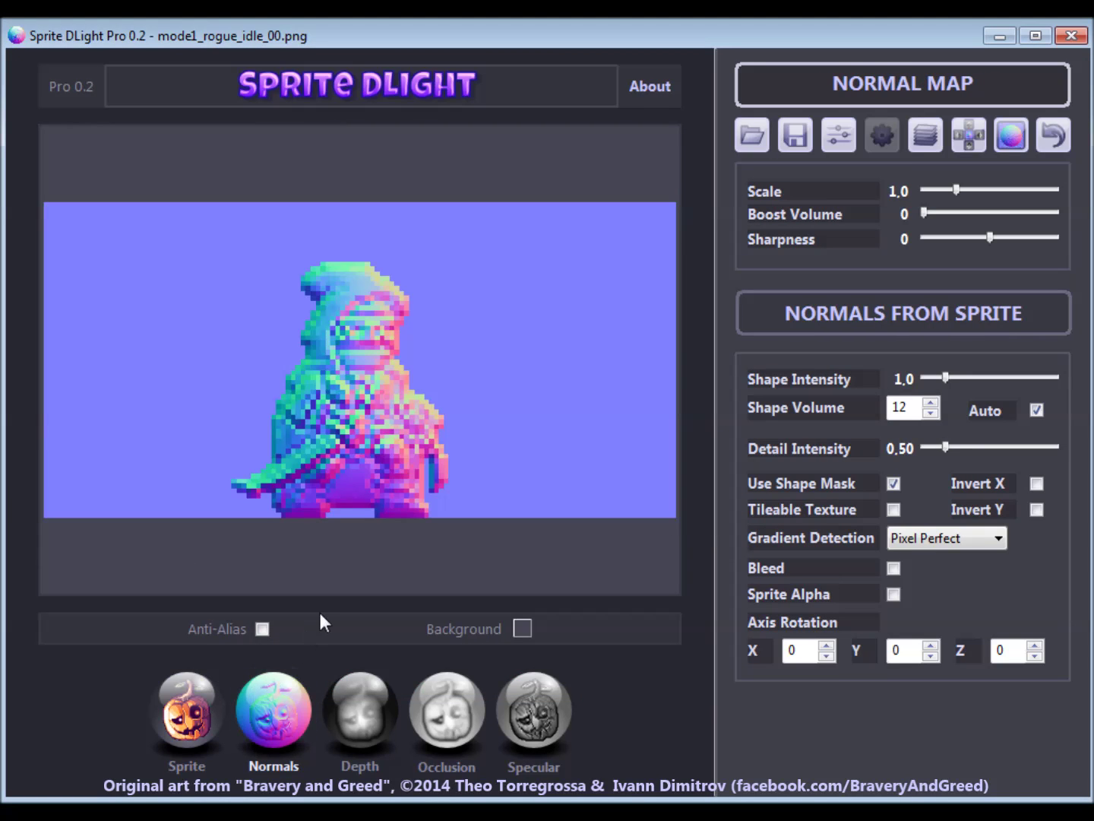
pyautogui.click(346, 690)
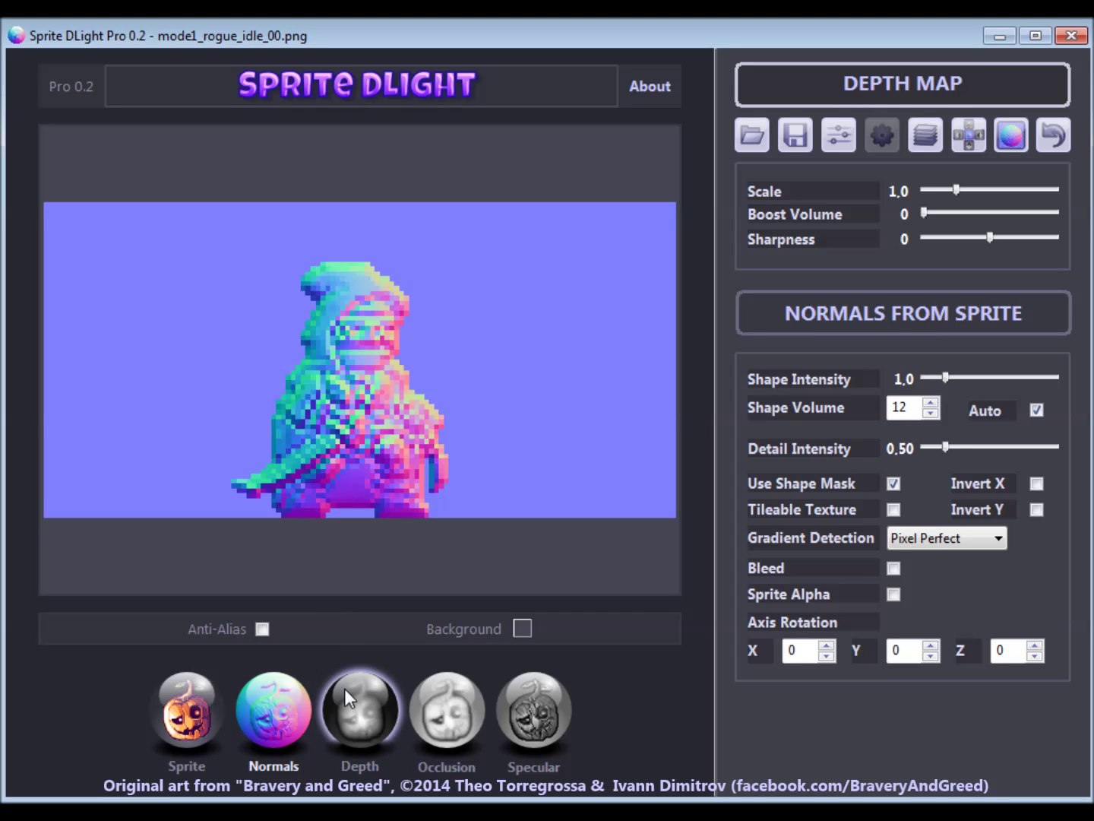
pyautogui.click(427, 692)
pyautogui.click(518, 671)
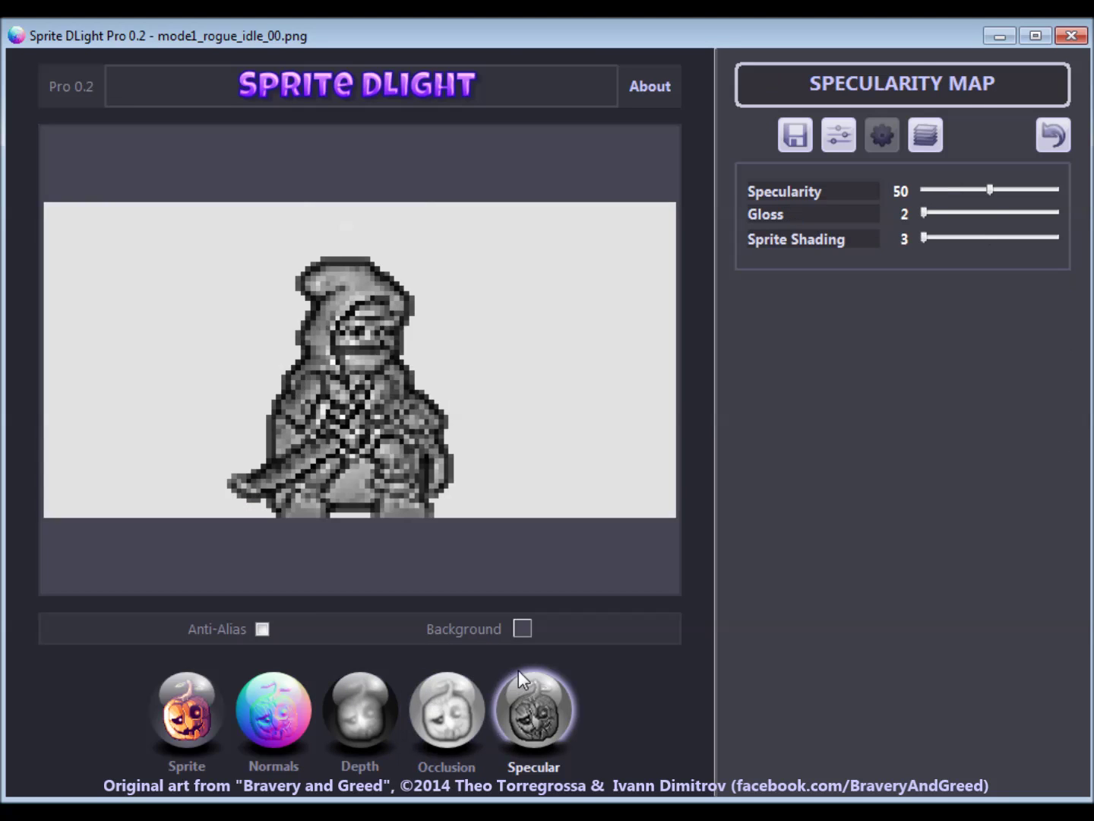
pyautogui.click(217, 721)
pyautogui.click(263, 699)
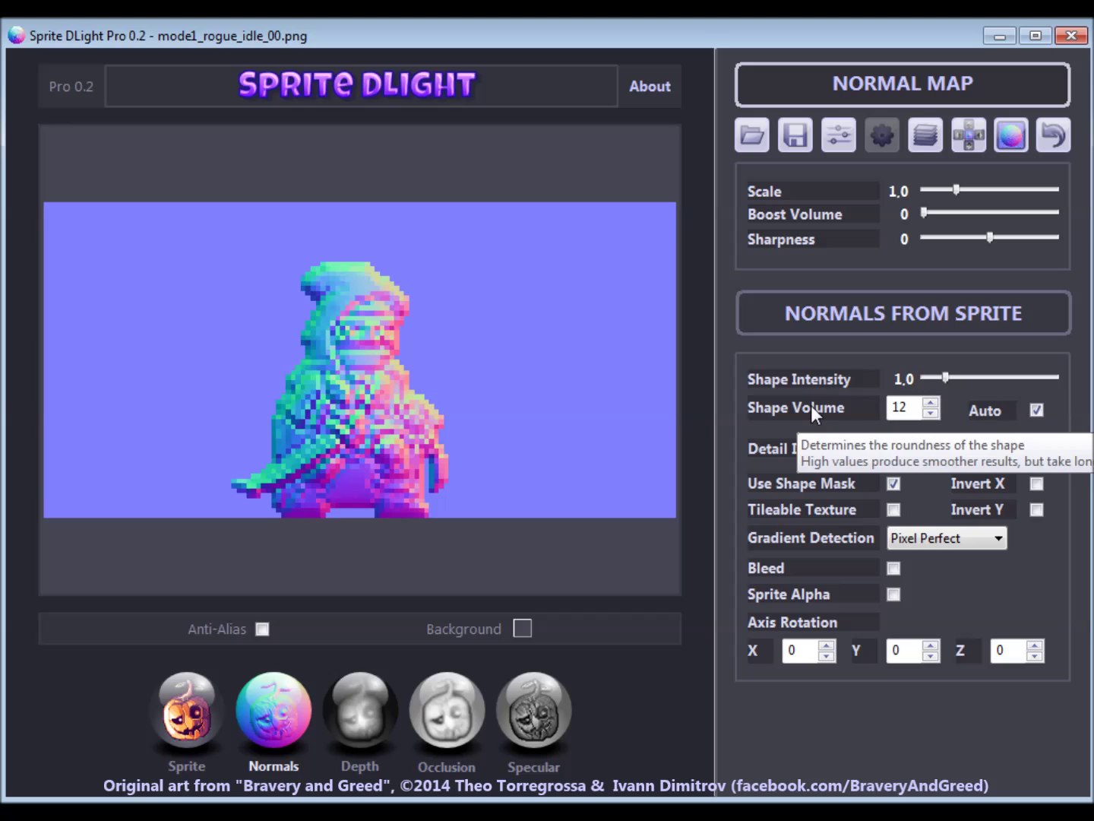
pyautogui.click(186, 710)
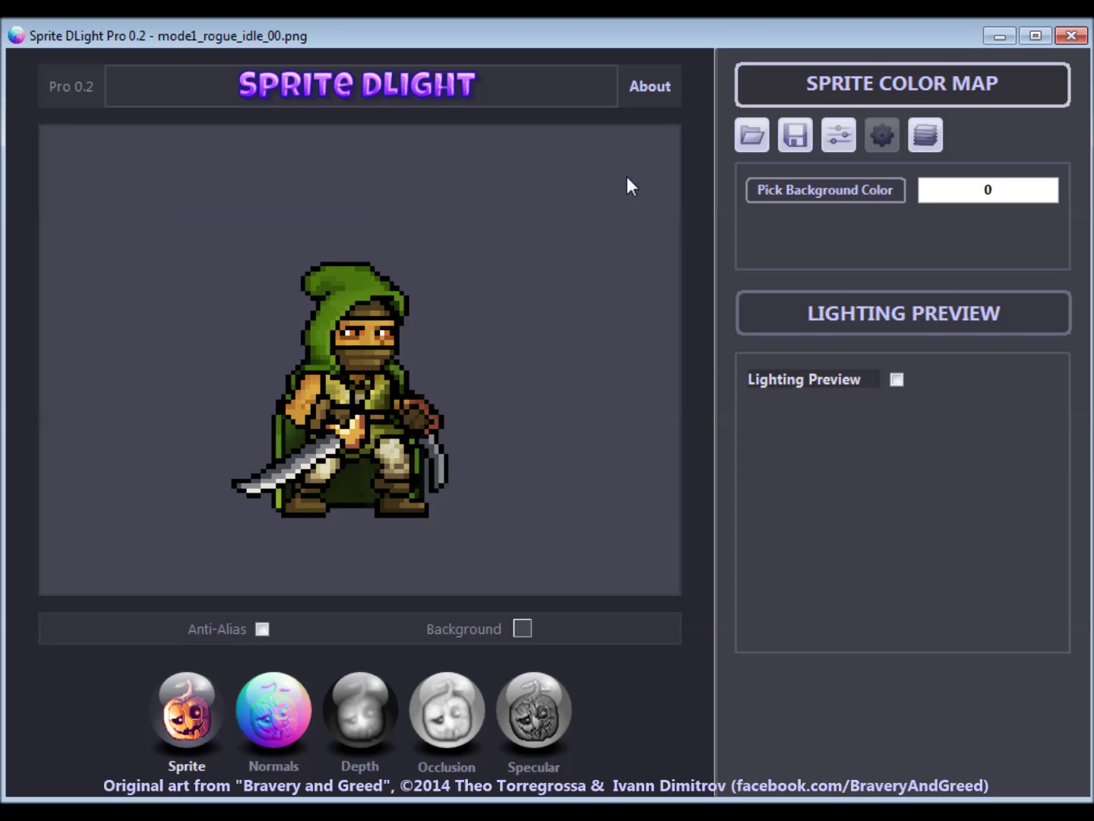
# Sample the sprite's background colour with Pick Background Color, retrying until normals generate
pyautogui.click(794, 190)
pyautogui.click(463, 340)
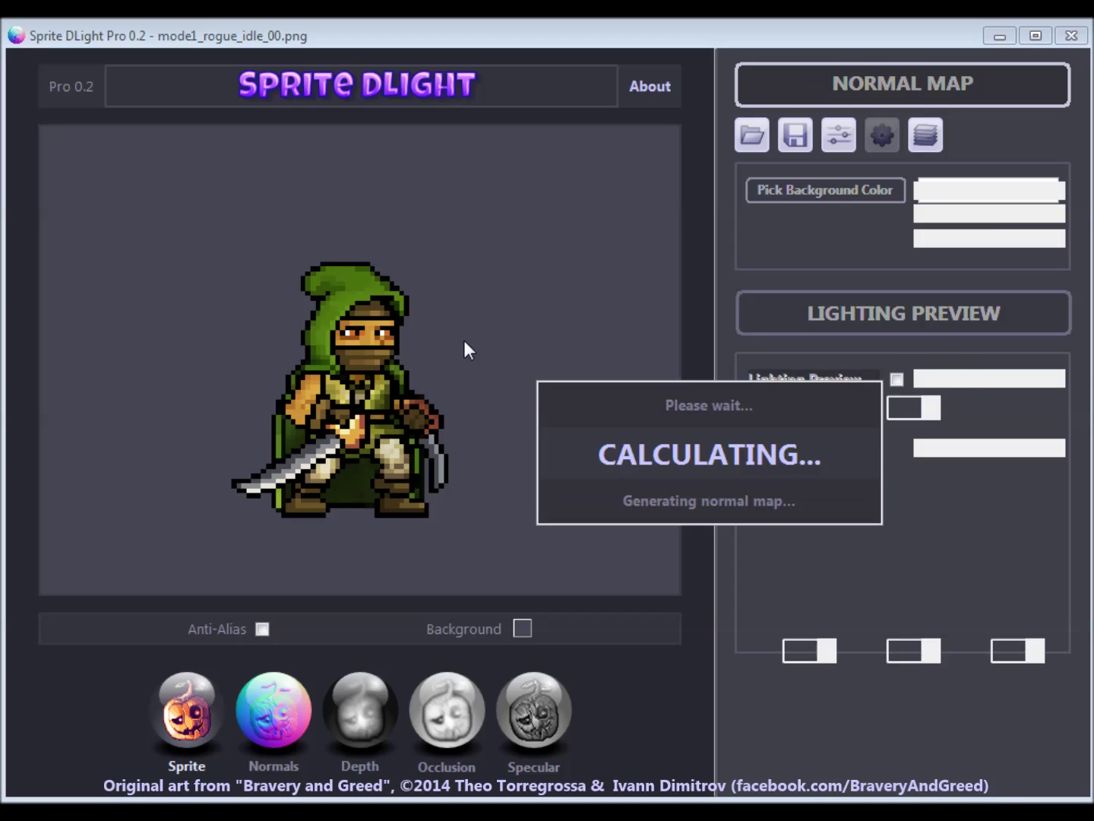
pyautogui.click(186, 710)
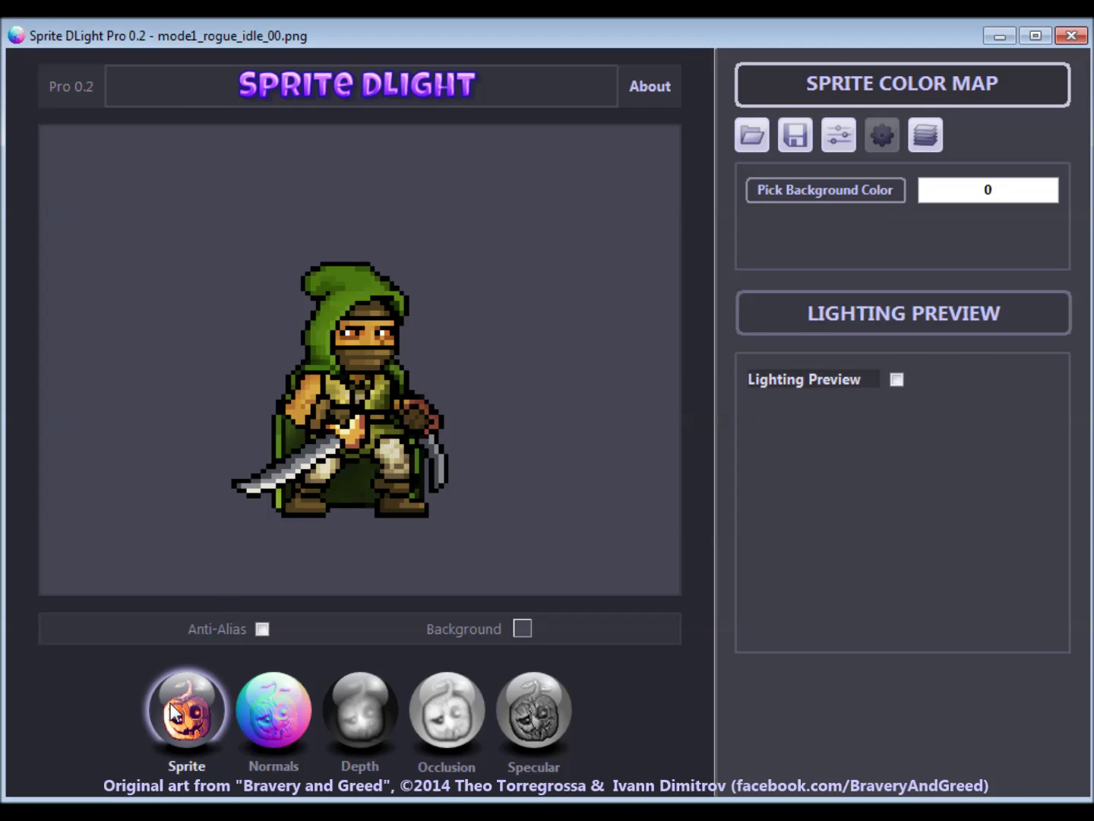
pyautogui.click(832, 191)
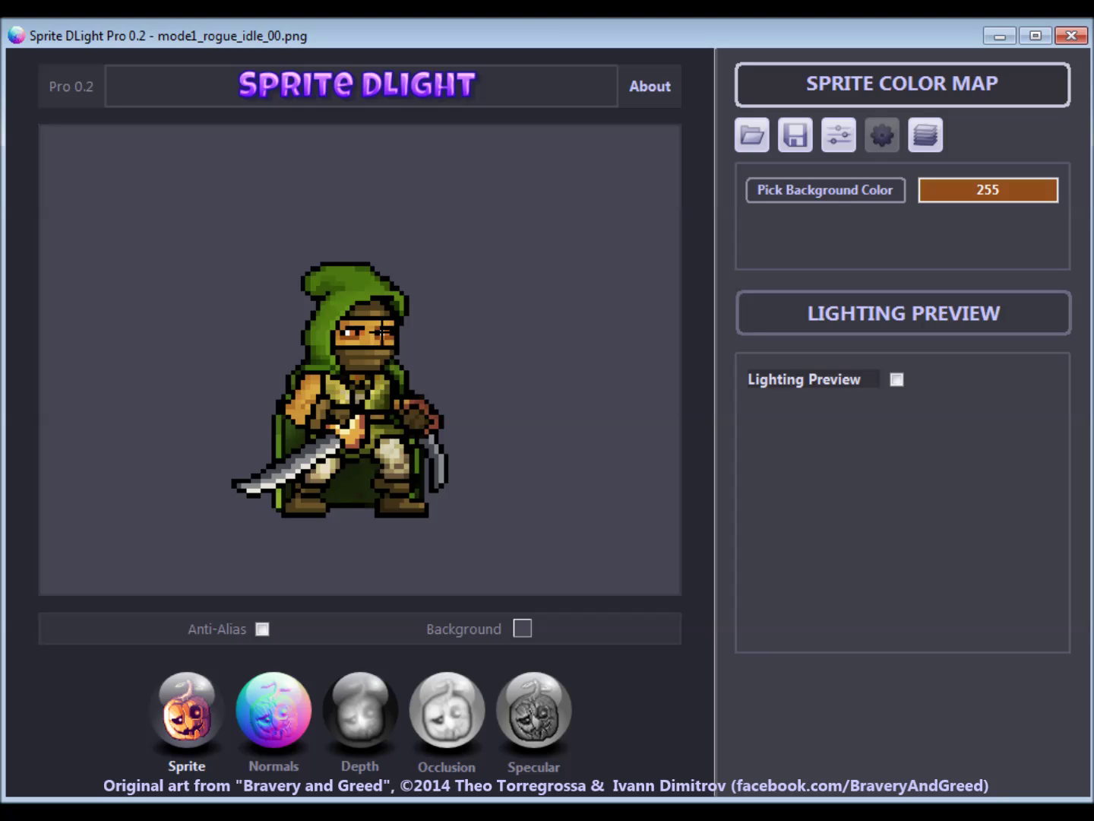
pyautogui.click(383, 335)
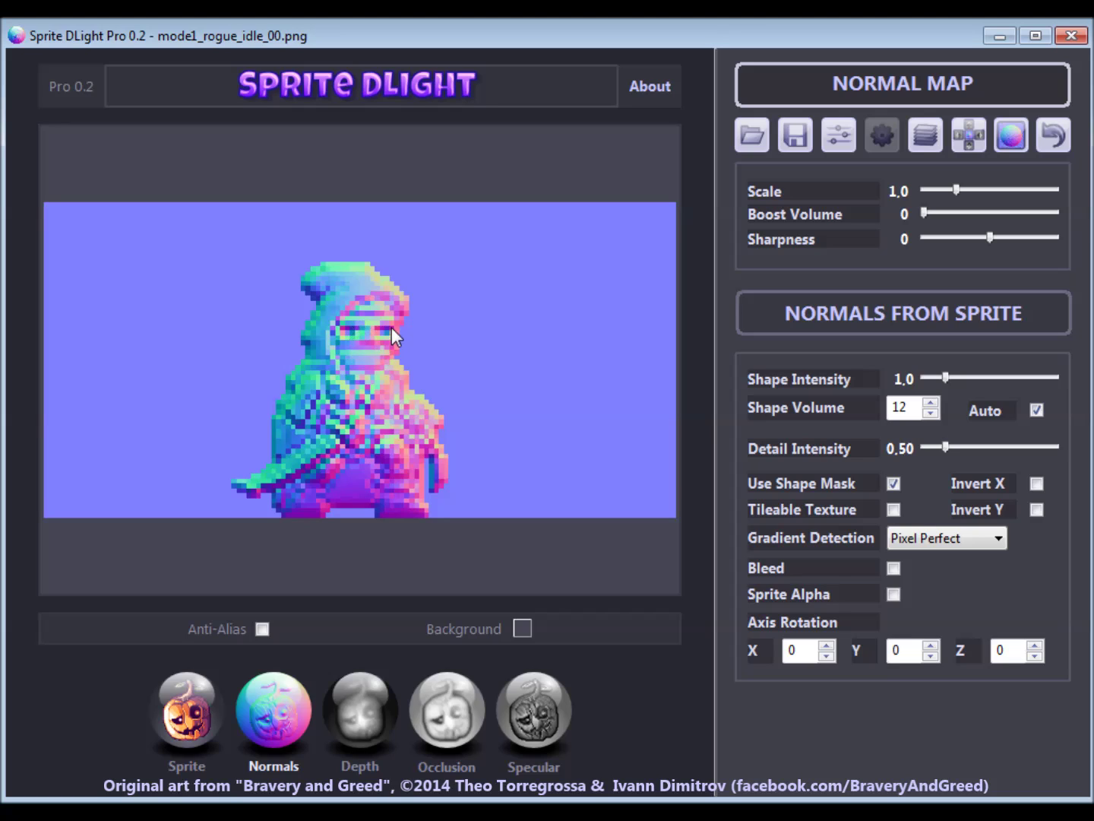
pyautogui.click(182, 684)
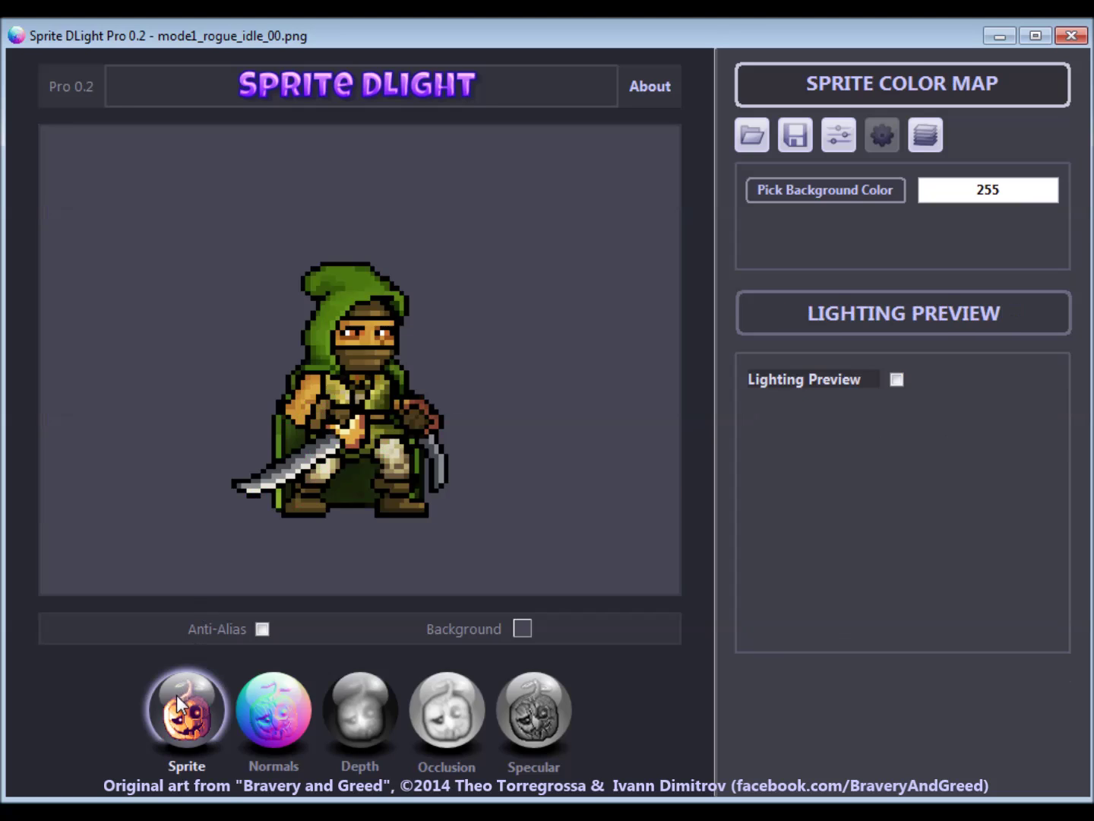
pyautogui.click(807, 196)
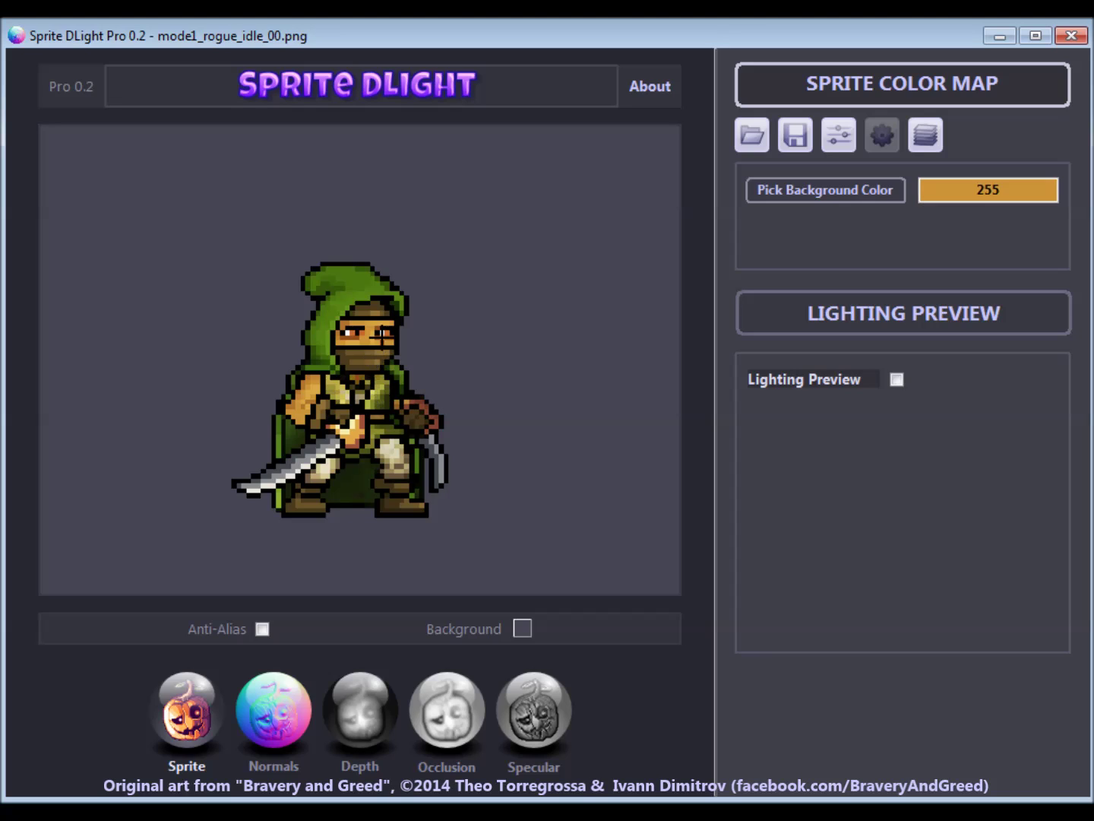
pyautogui.click(463, 328)
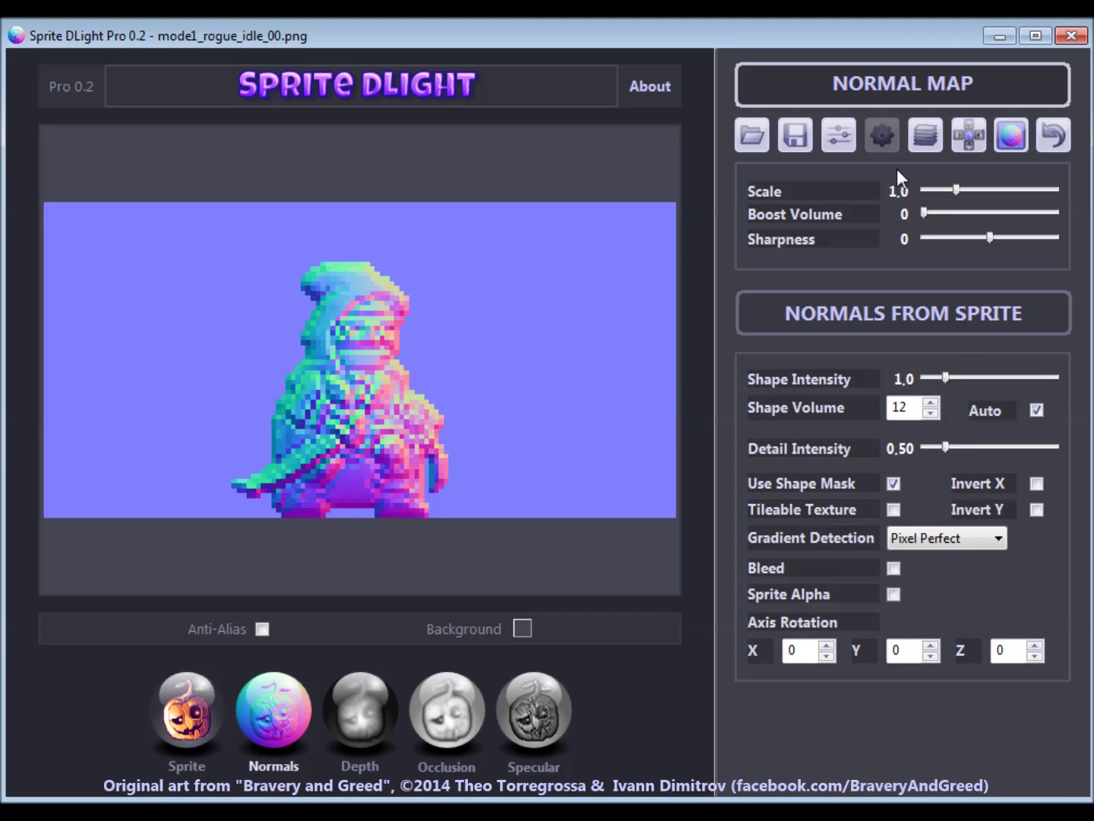
# Try stronger shape shading, detail intensity 0.70 and other Scale values, then reset to defaults
pyautogui.moveTo(946, 380)
pyautogui.mouseDown()
pyautogui.moveTo(1014, 386)
pyautogui.moveTo(929, 394)
pyautogui.moveTo(943, 386)
pyautogui.mouseUp()
pyautogui.moveTo(948, 456)
pyautogui.mouseDown()
pyautogui.moveTo(972, 452)
pyautogui.moveTo(954, 454)
pyautogui.mouseUp()
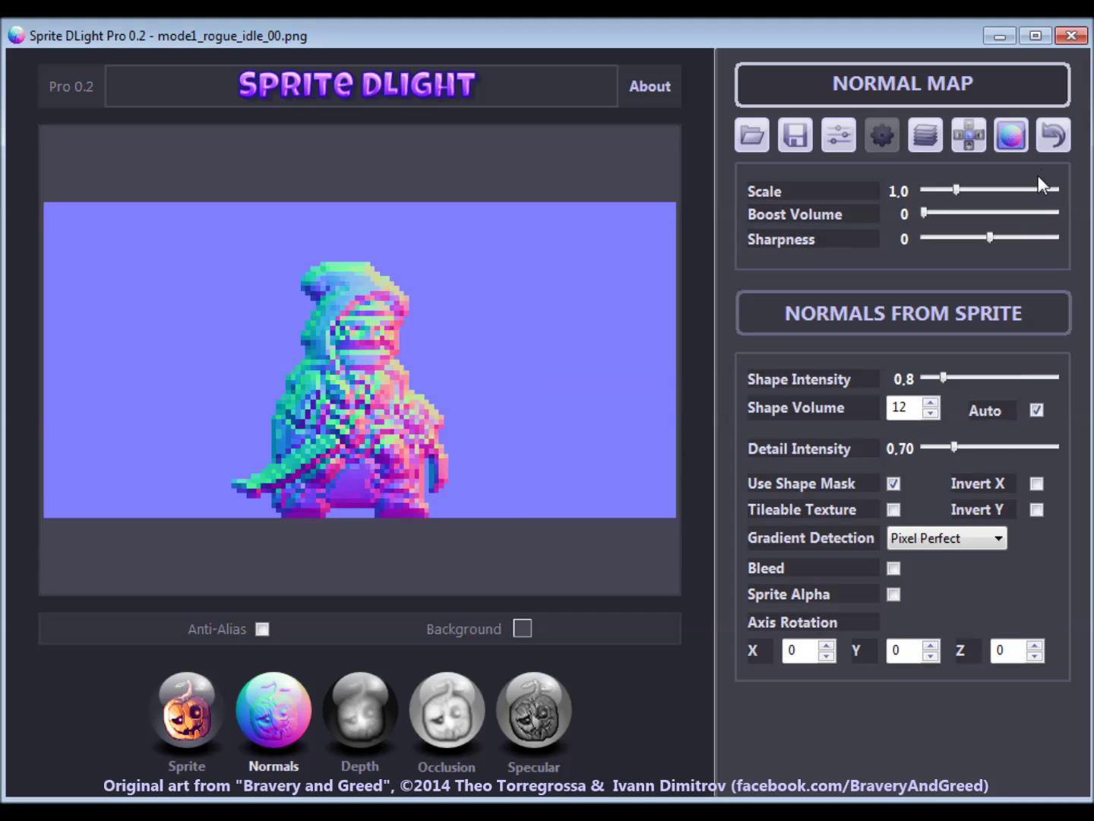
pyautogui.moveTo(977, 201); pyautogui.dragTo(945, 191)
pyautogui.click(1018, 135)
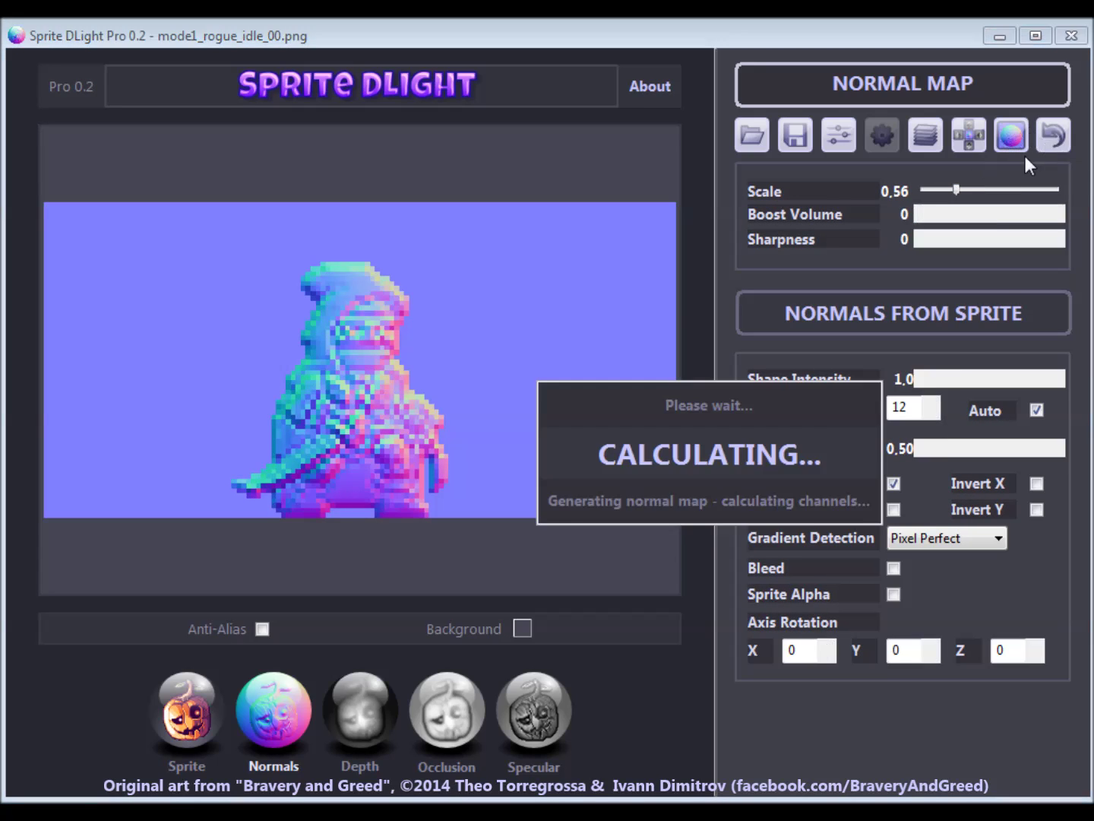
# Test Boost Volume values, finally raising it to 8 for rounded shading
pyautogui.moveTo(925, 219)
pyautogui.mouseDown()
pyautogui.moveTo(943, 216)
pyautogui.moveTo(931, 218)
pyautogui.mouseUp()
pyautogui.click(1050, 136)
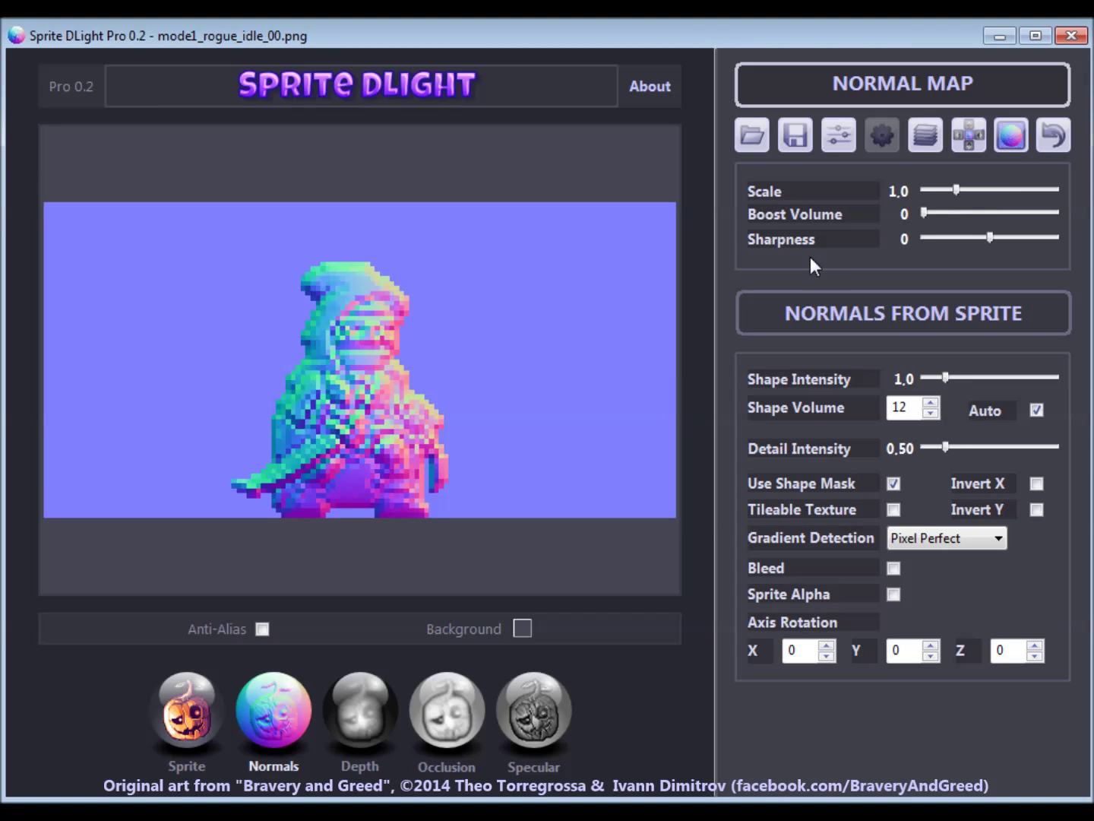
pyautogui.moveTo(932, 221); pyautogui.dragTo(918, 215)
pyautogui.moveTo(923, 215); pyautogui.dragTo(1056, 243)
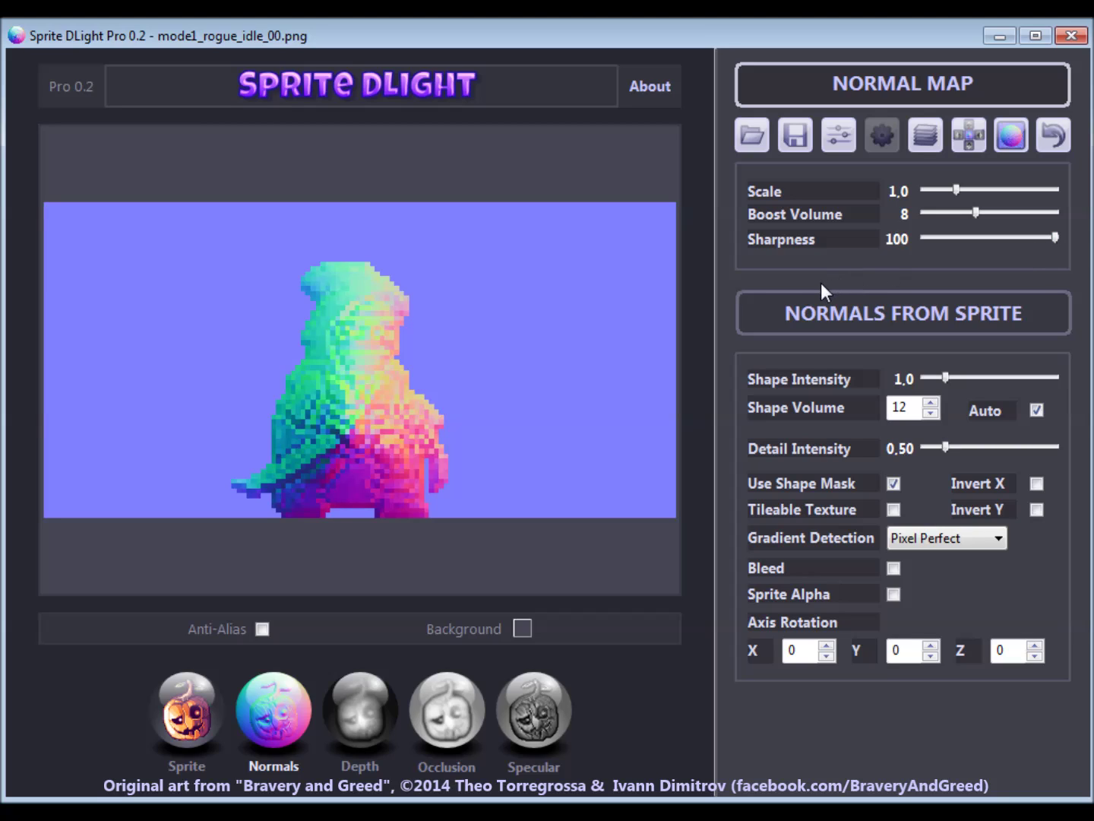
# Compare edges with Use Shape Mask off and on, leave it on, and reset the settings
pyautogui.click(893, 484)
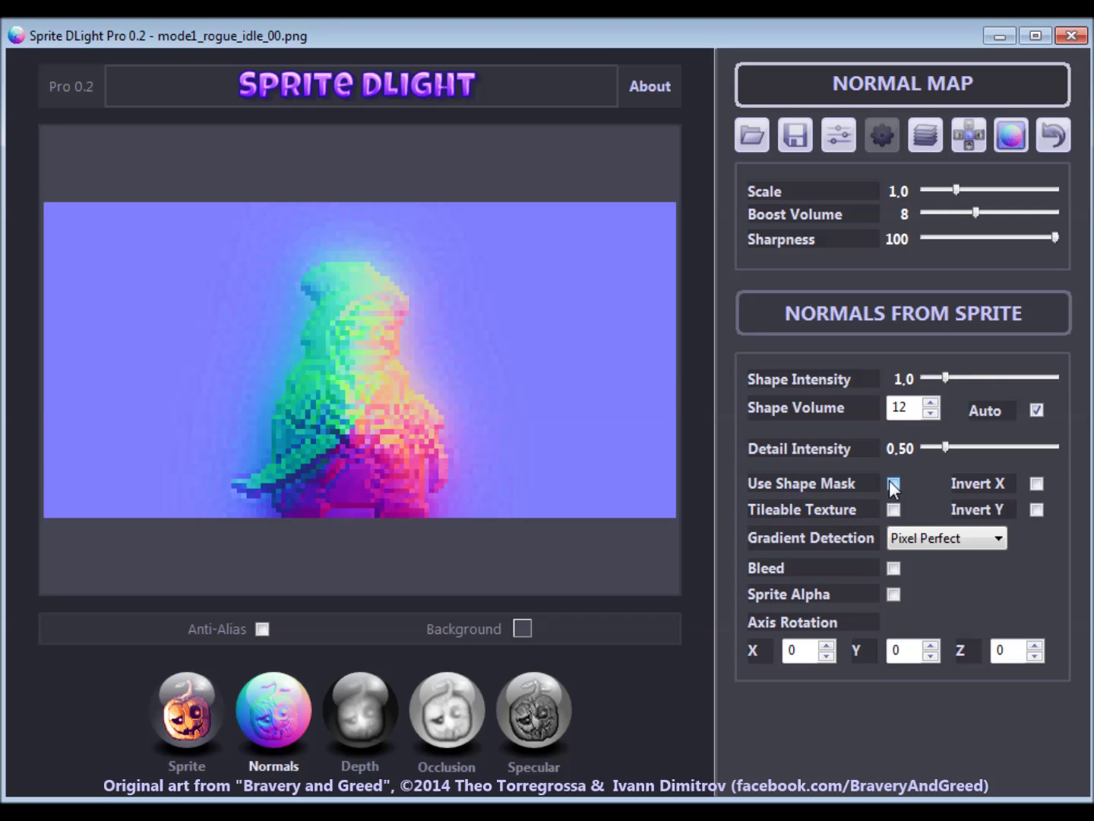
pyautogui.click(892, 485)
pyautogui.click(892, 484)
pyautogui.click(892, 484)
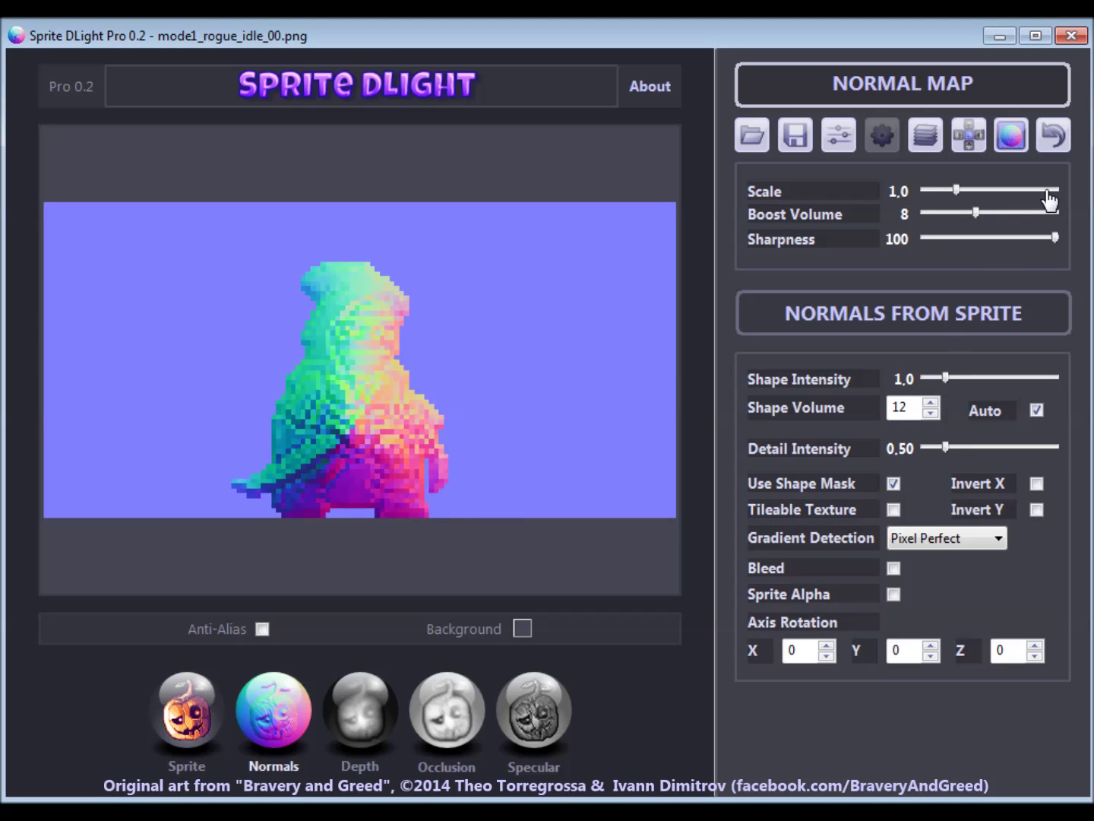
pyautogui.click(1054, 137)
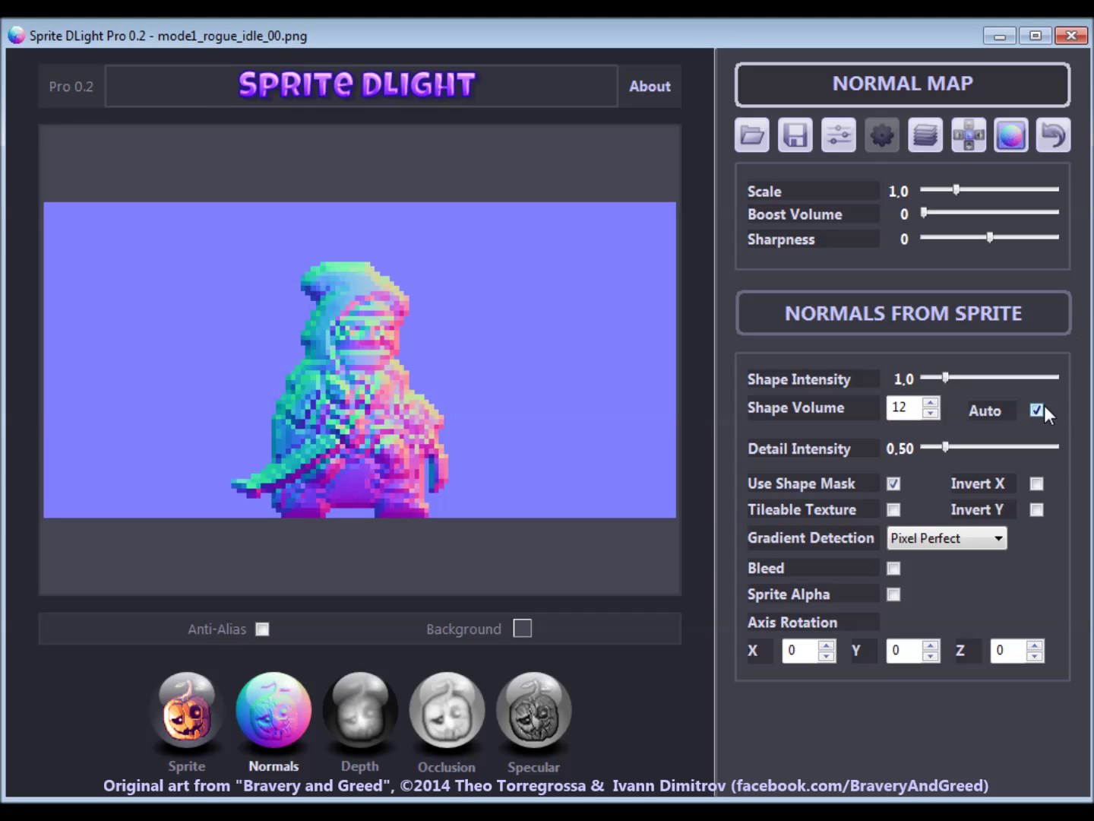
# Compare Invert X and Invert Y on the normal map, leaving both off
pyautogui.click(1038, 486)
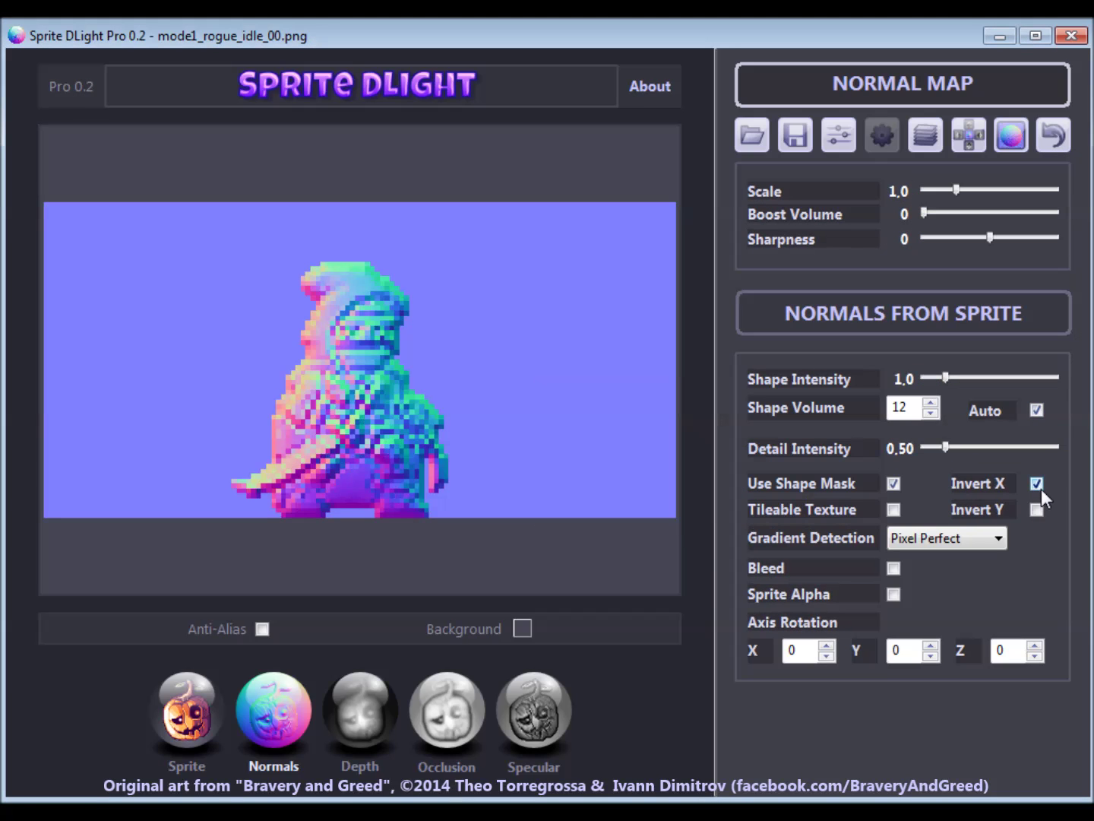
pyautogui.click(1038, 486)
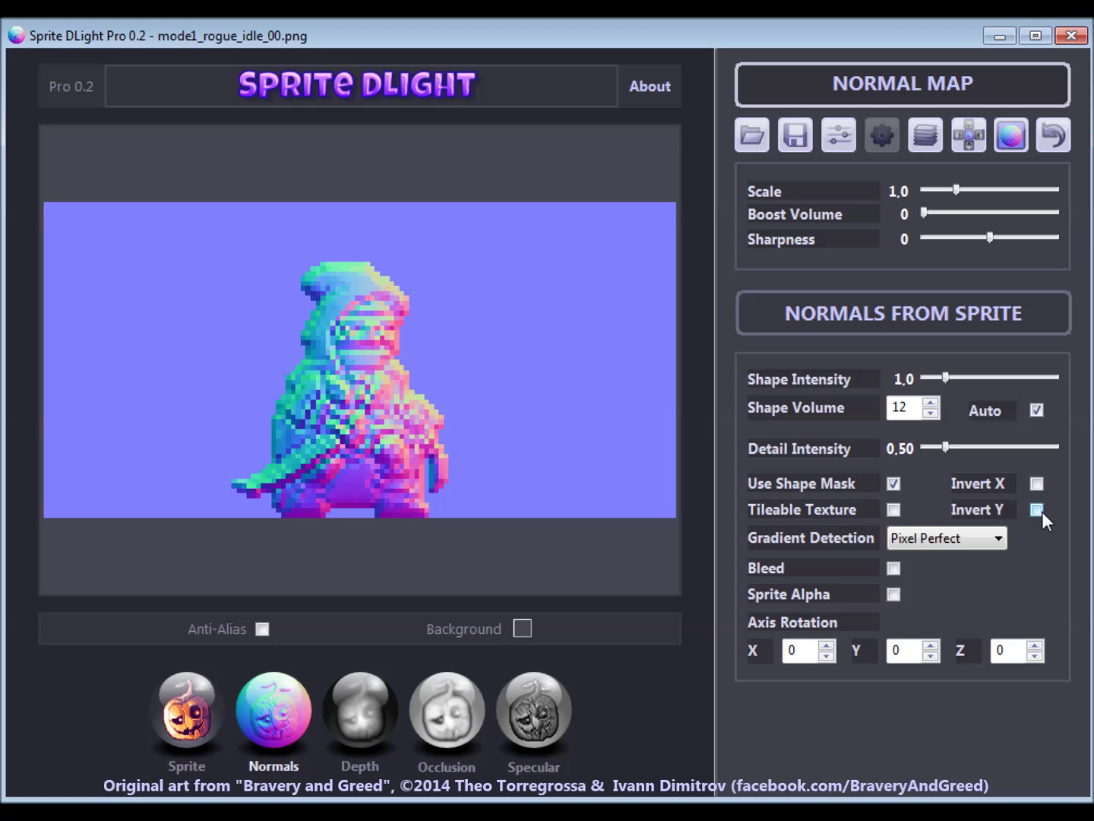
pyautogui.click(1038, 510)
pyautogui.click(1038, 509)
pyautogui.click(1035, 484)
pyautogui.click(1036, 510)
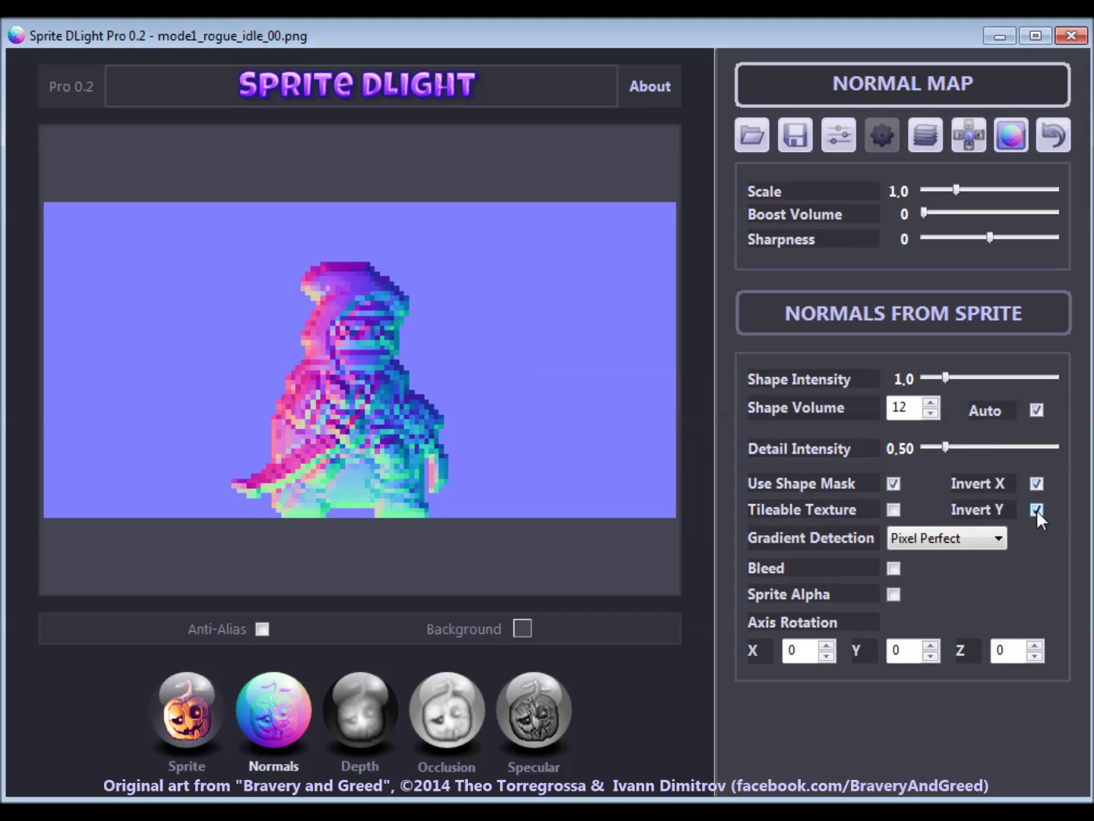
pyautogui.click(1036, 510)
pyautogui.click(1036, 483)
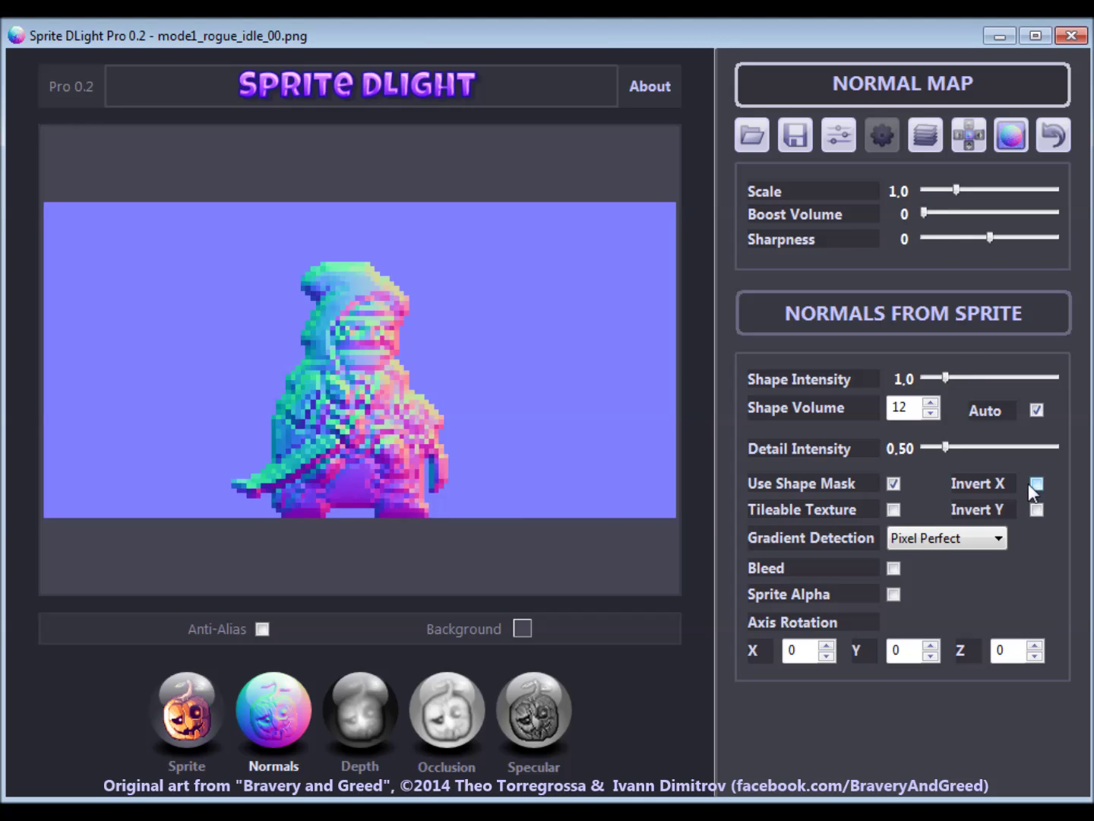
# Enable Sprite Alpha so the normal map's purple background becomes transparent
pyautogui.click(892, 595)
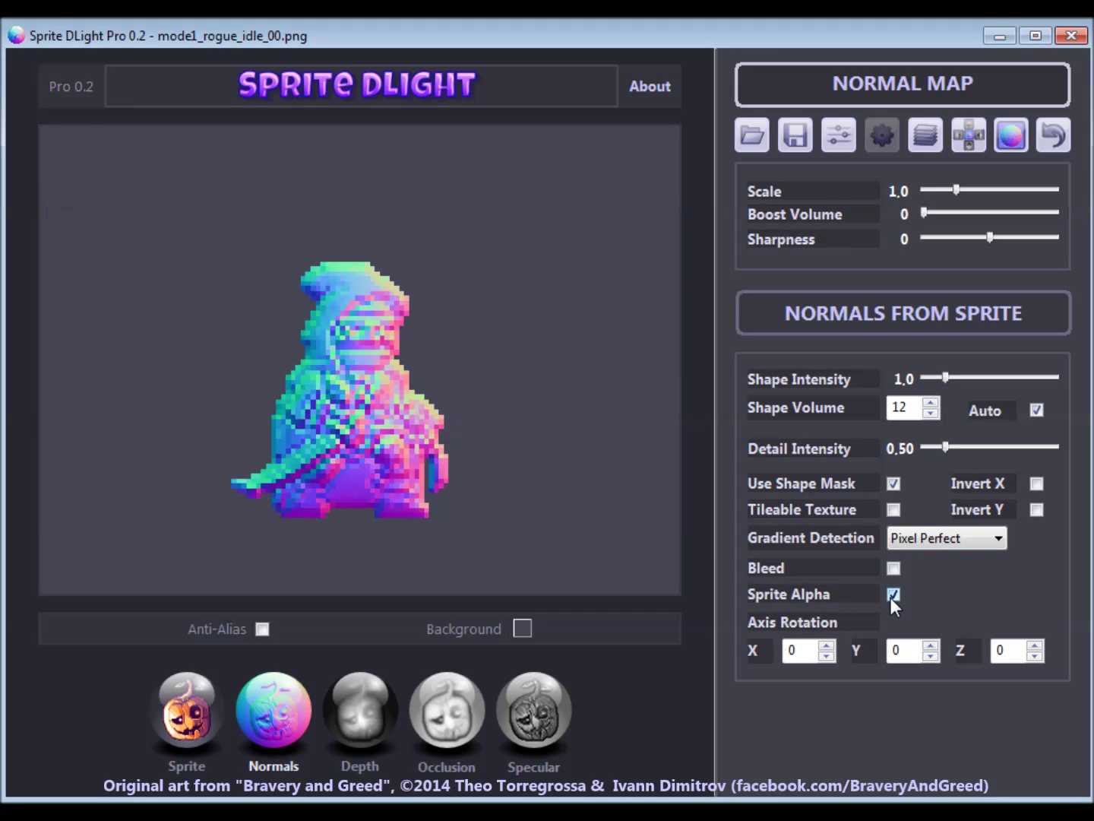
pyautogui.click(892, 595)
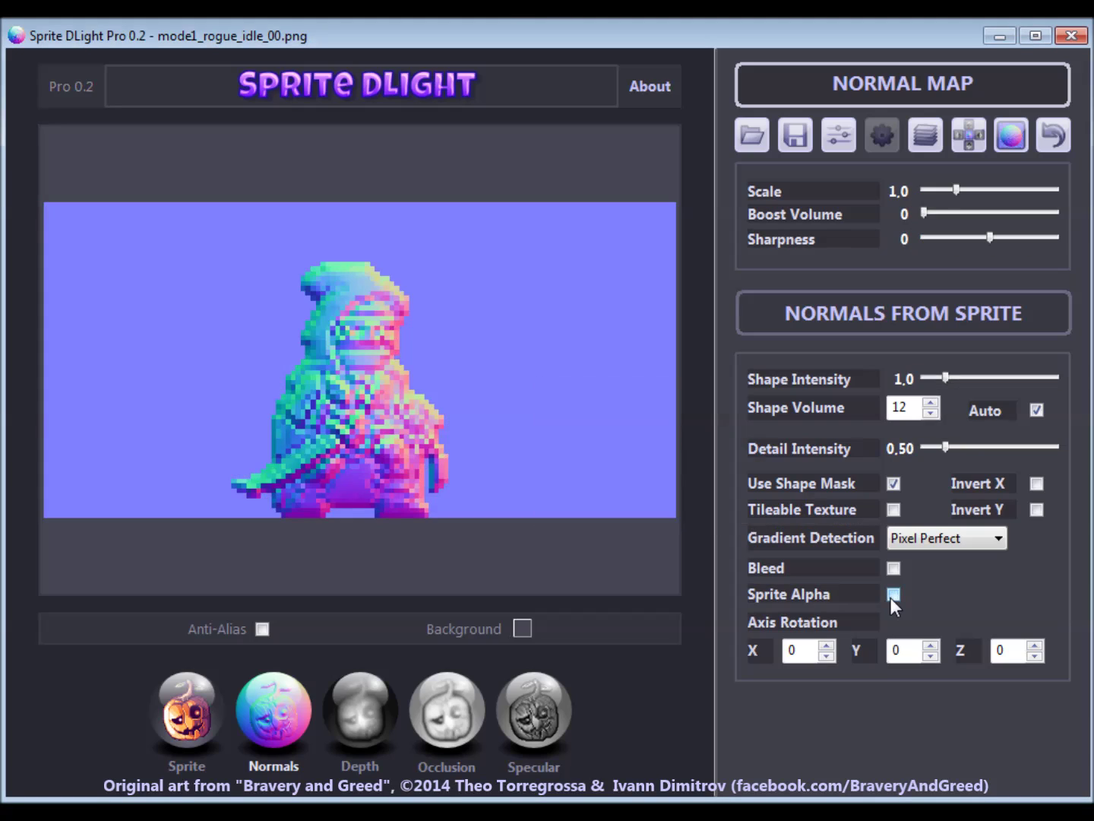
pyautogui.click(892, 595)
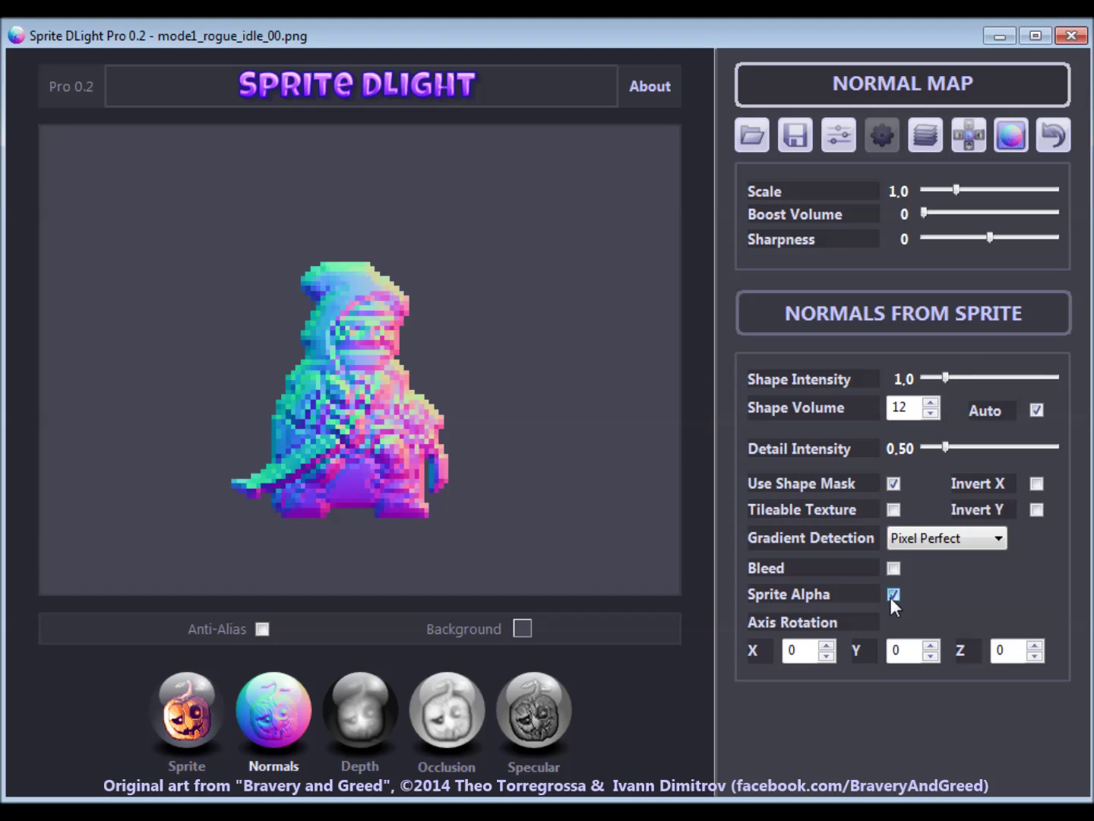
pyautogui.click(892, 595)
pyautogui.click(892, 595)
# Show the colour sprite and turn on Lighting Preview in Dynamic mode
pyautogui.click(179, 688)
pyautogui.click(895, 380)
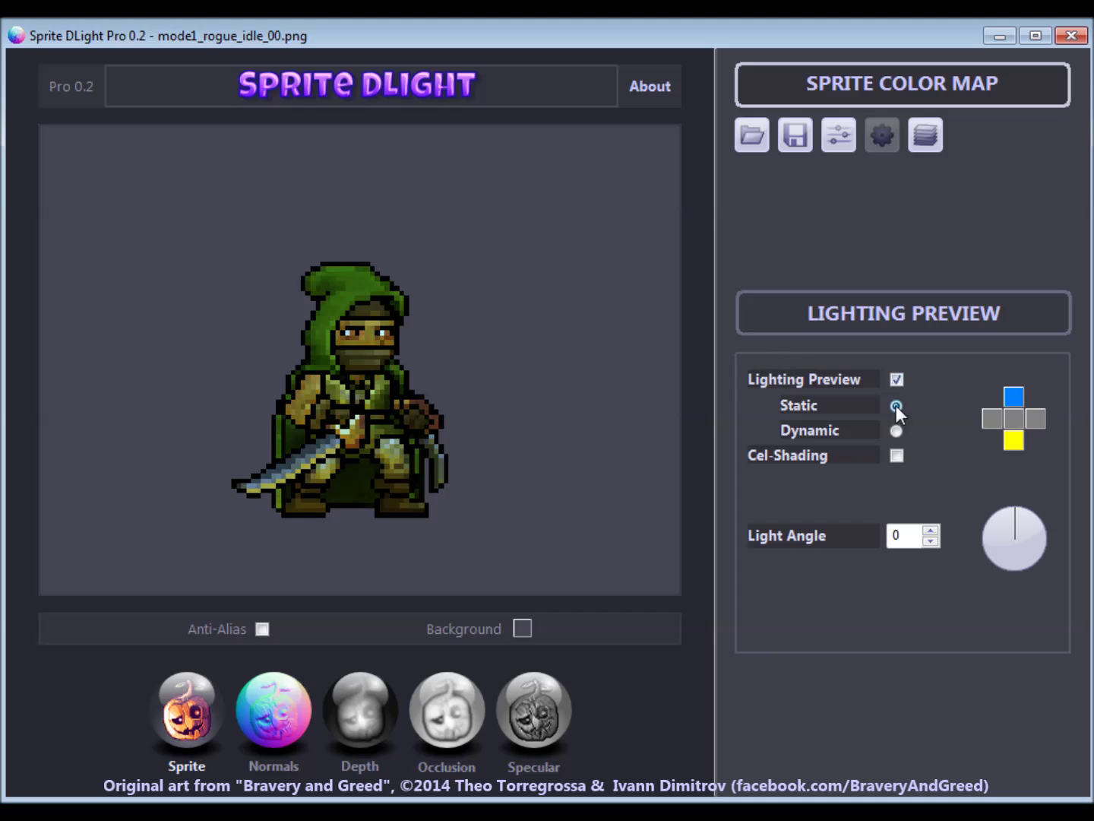
pyautogui.click(896, 430)
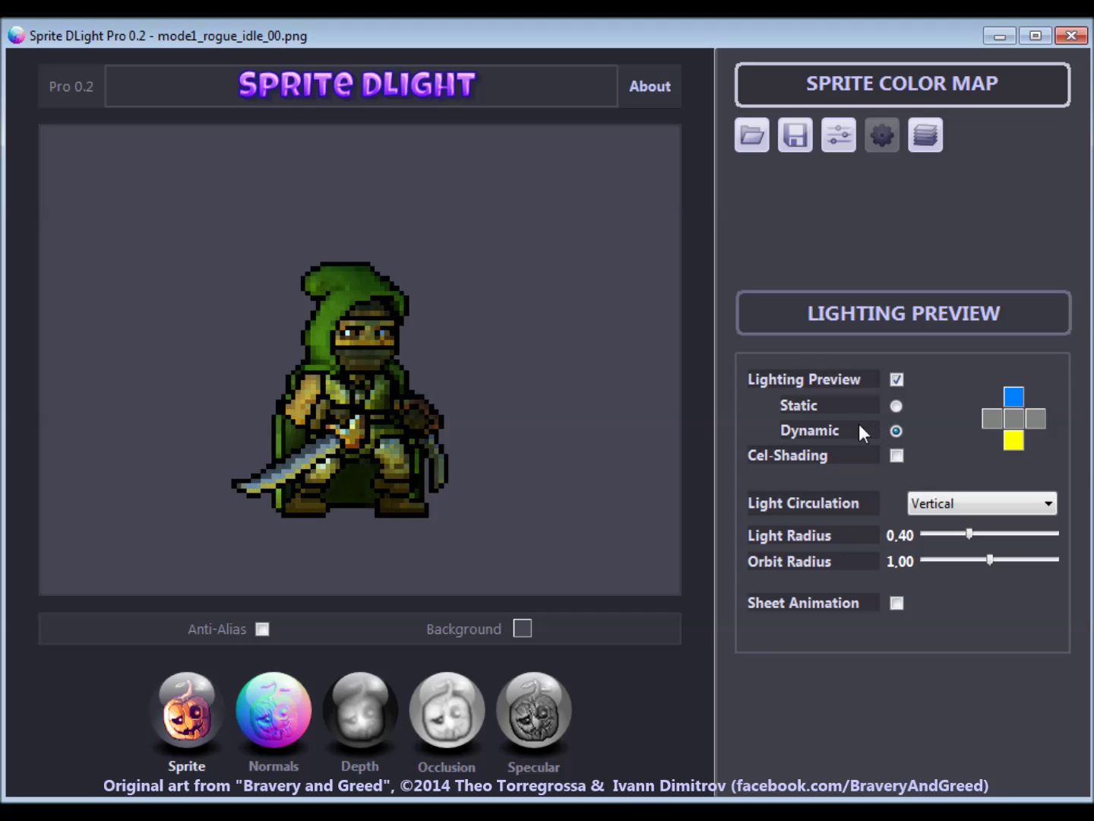